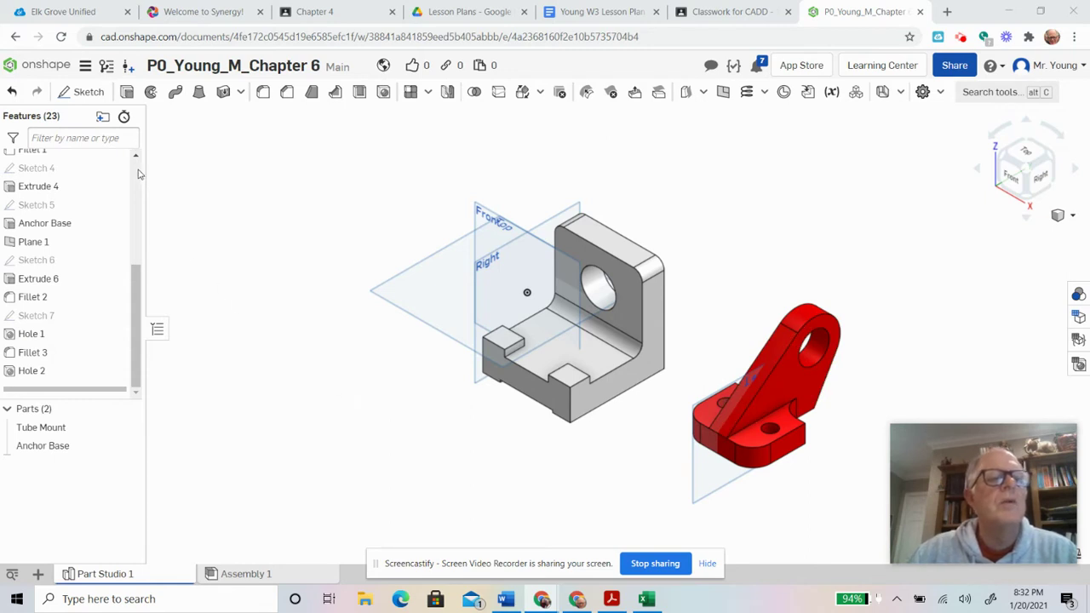
Roll the feature history back to just Sketch 1, then bring up the page 203 textbook drawing in Acrobat
scroll(140, 174, "up", 5)
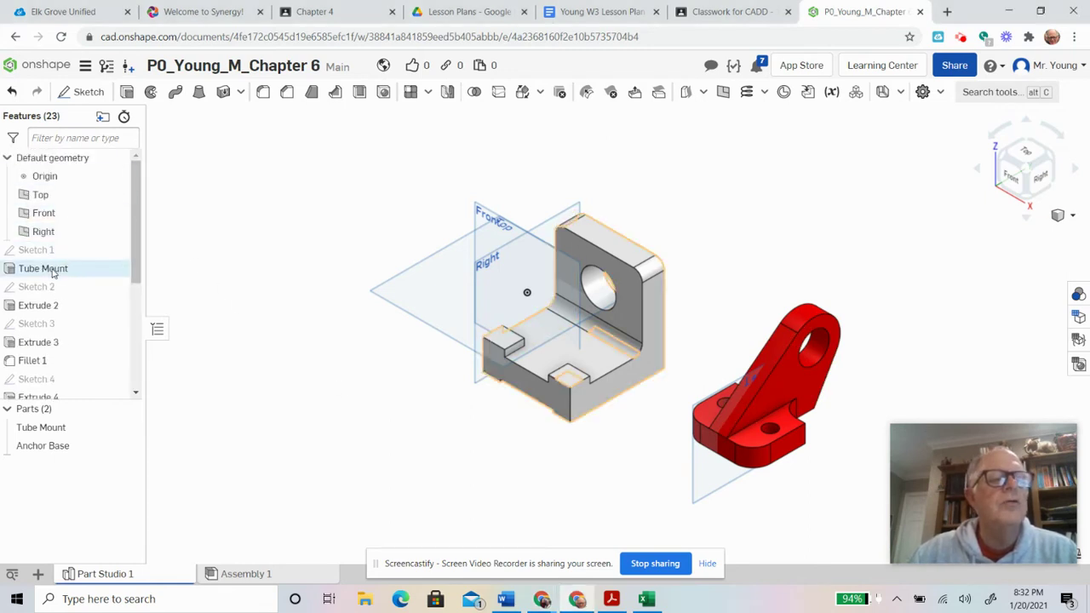
left_click(136, 395)
left_click(136, 394)
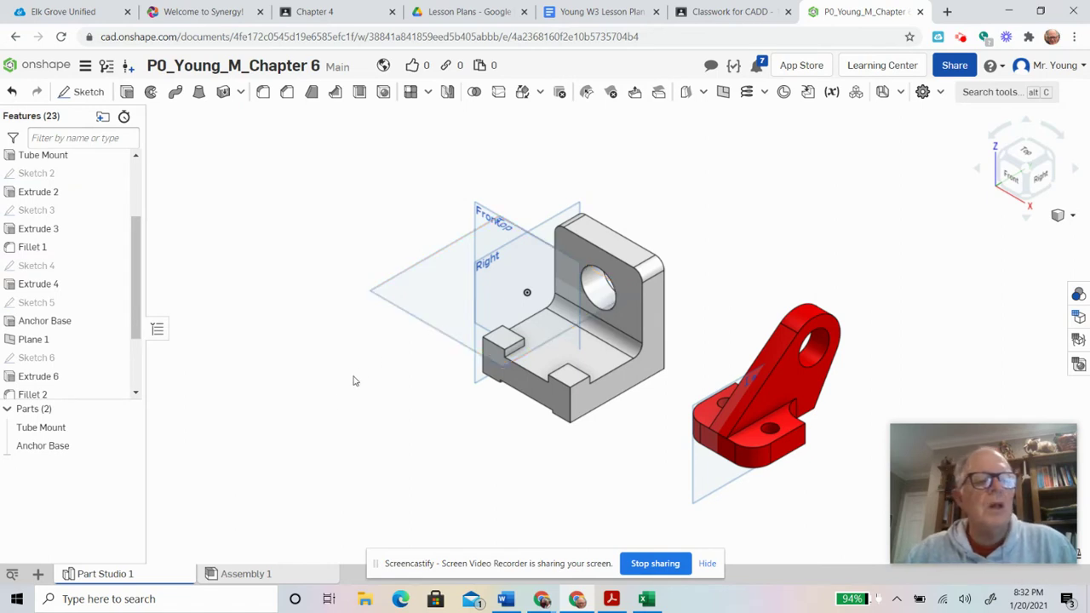
scroll(139, 375, "down", 3)
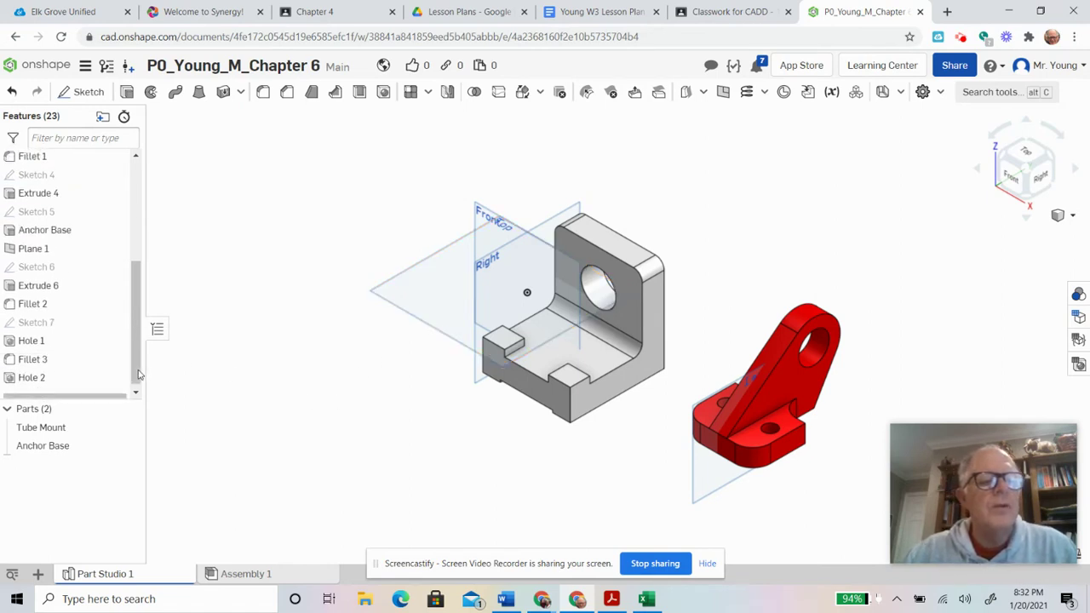
mouse_move(109, 393)
left_mouse_down()
mouse_move(33, 389)
mouse_move(120, 352)
mouse_move(145, 178)
mouse_move(81, 174)
mouse_move(77, 258)
left_mouse_up()
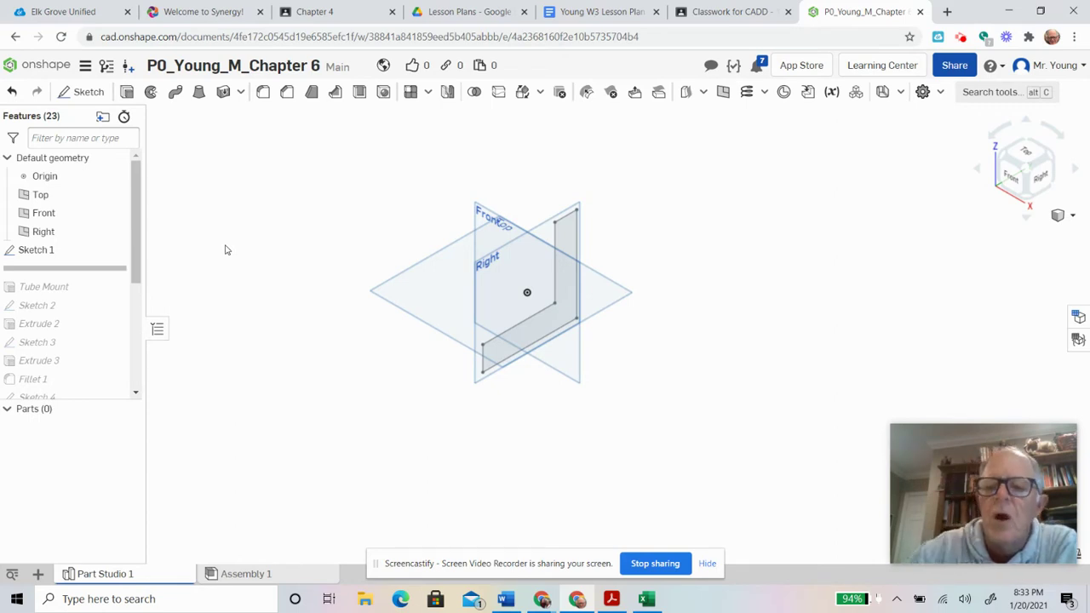
left_click(611, 600)
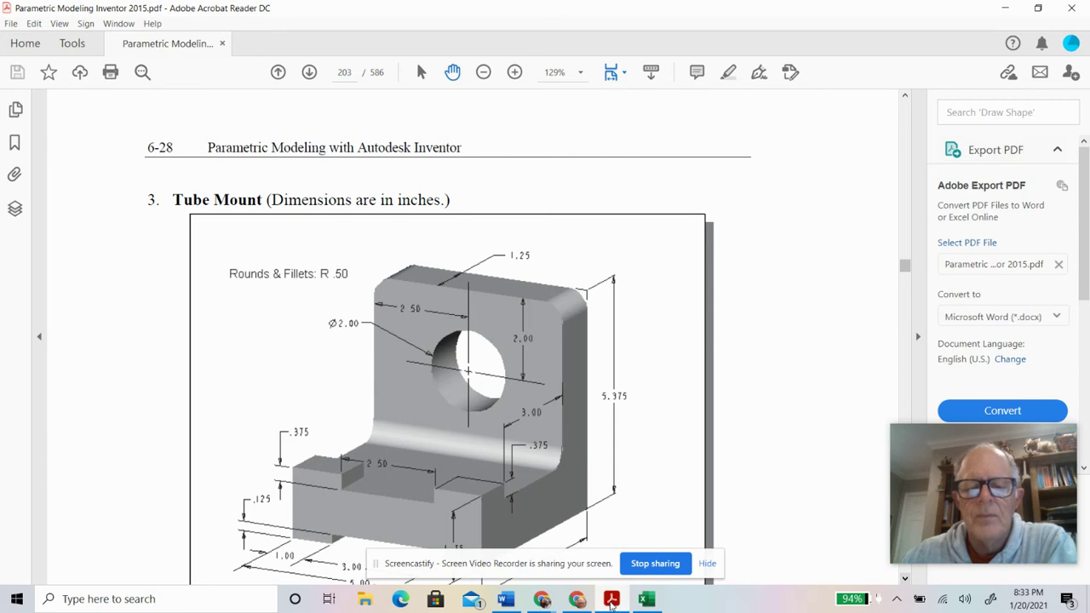
left_click(611, 599)
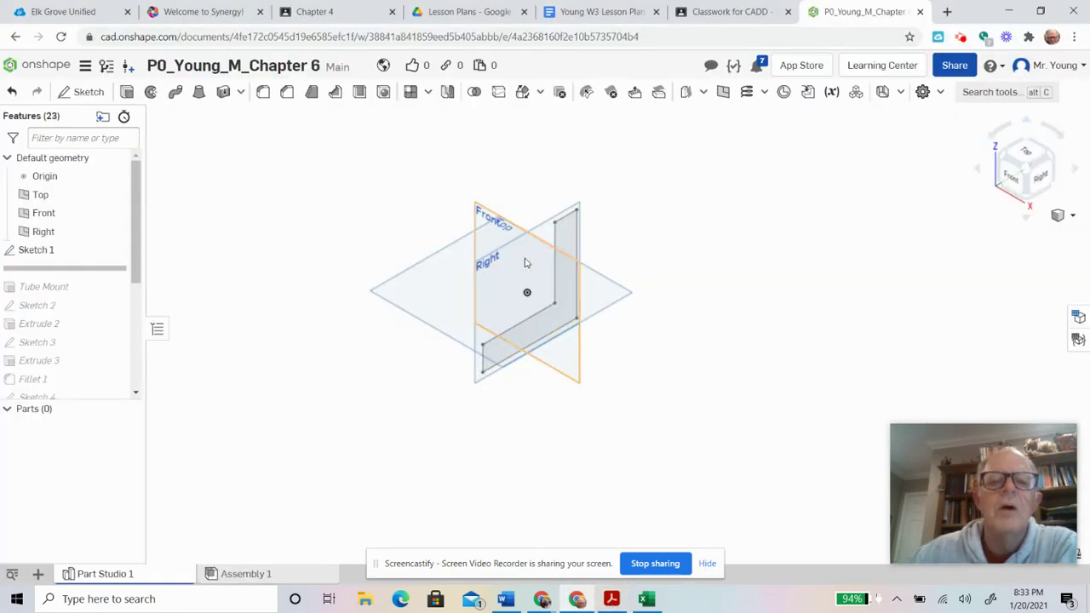
Inspect Sketch 1 from the Right view, then close the sketch
left_click(514, 258)
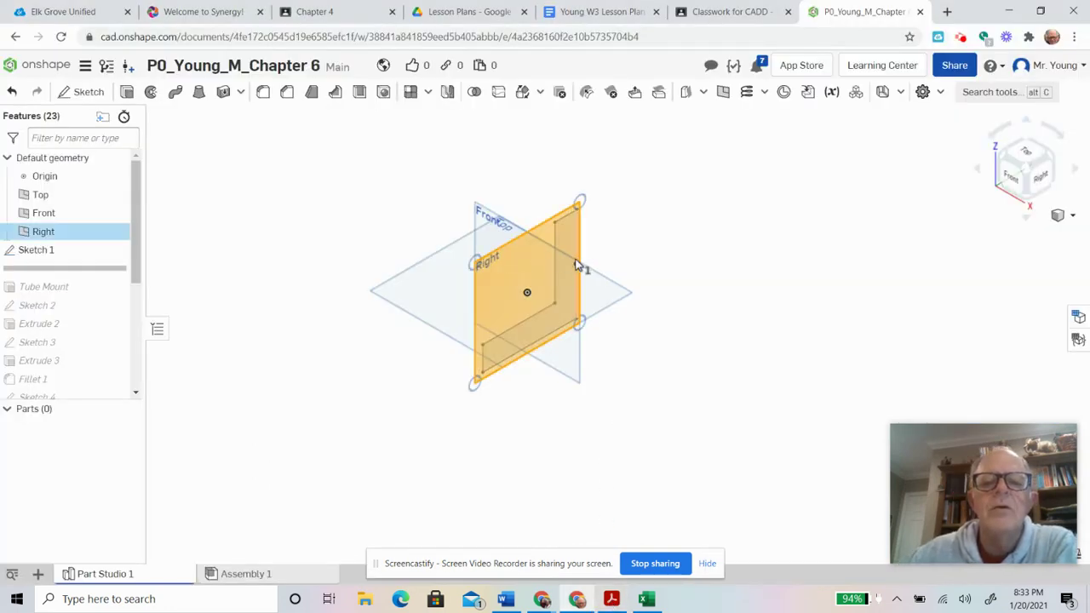
double_click(80, 255)
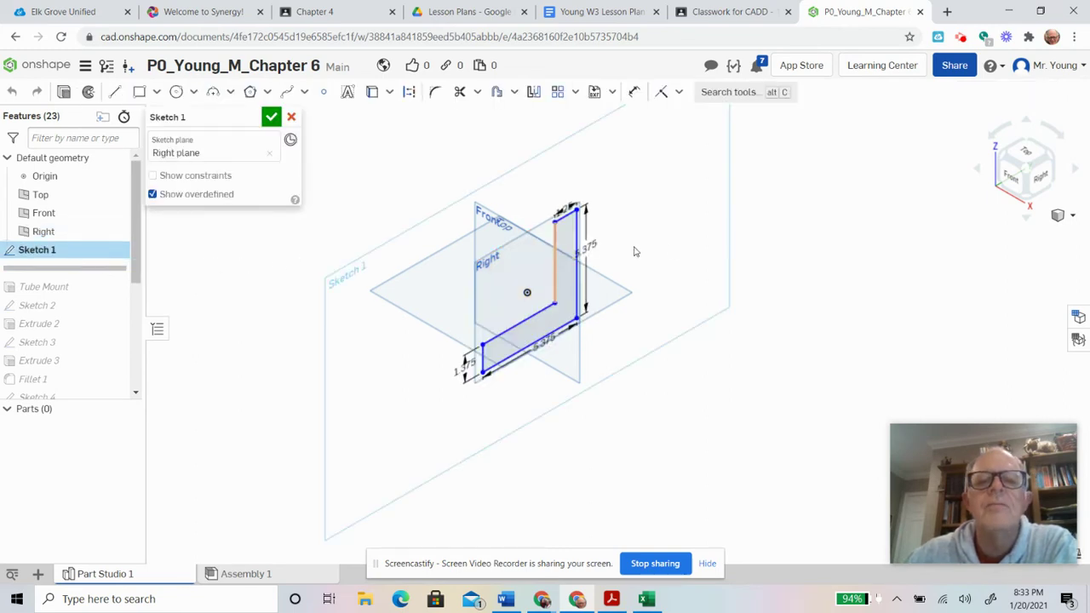
left_click(1041, 177)
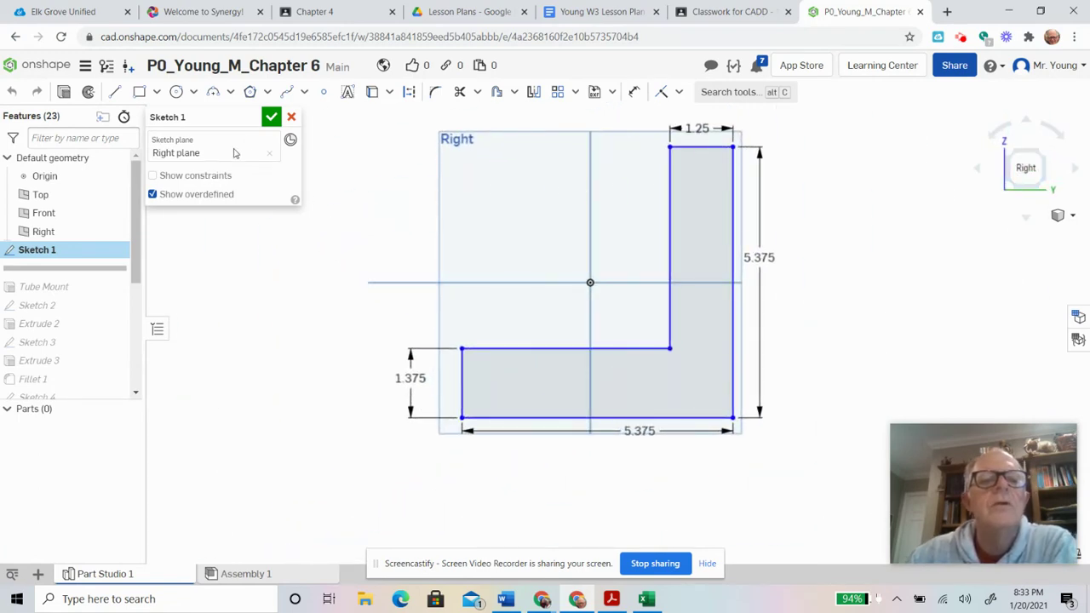
left_click(271, 117)
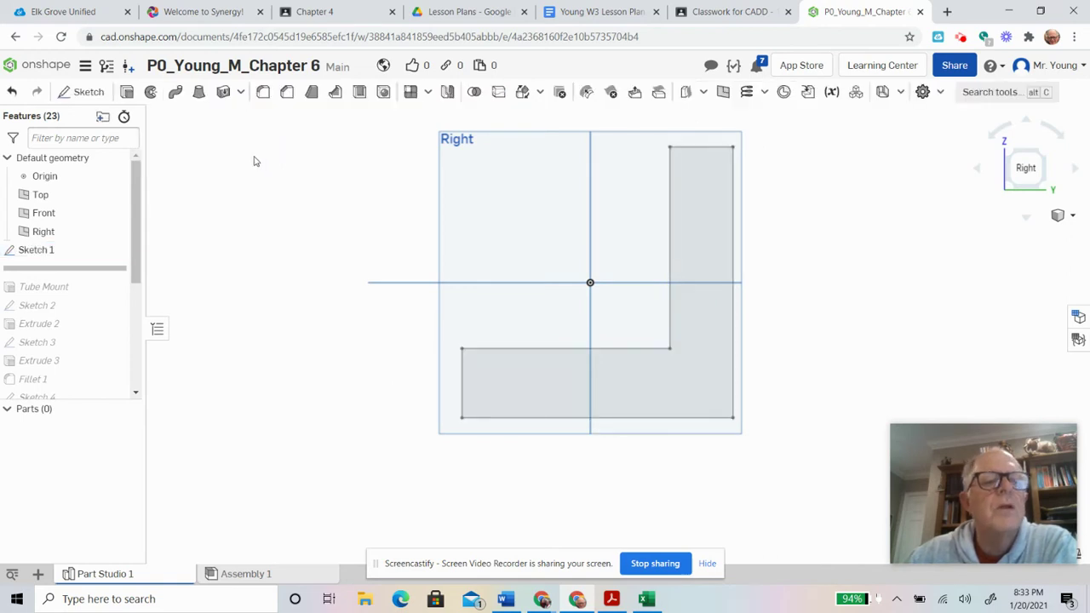
Roll forward through the Tube Mount extrude and Sketch 2 in isometric view, then show the textbook drawing
left_click_drag(90, 270, 90, 290)
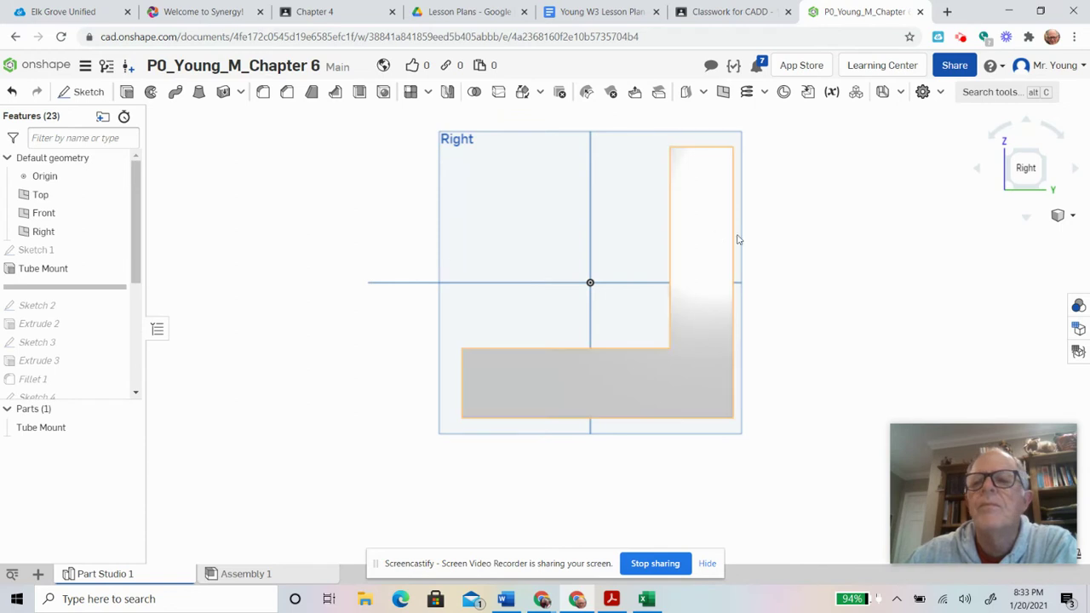
right_click(824, 237)
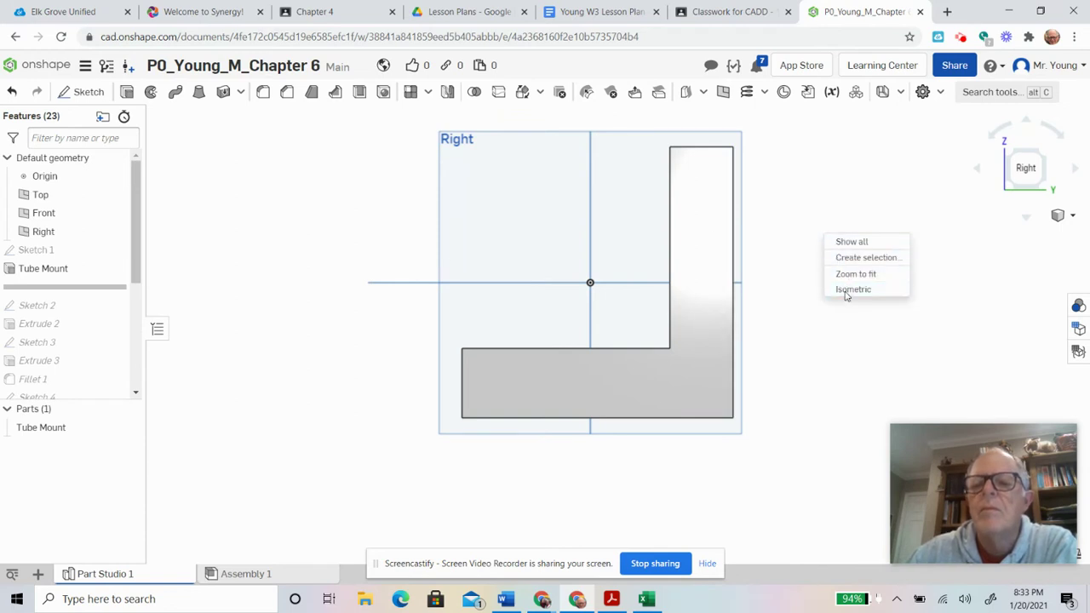
left_click(844, 289)
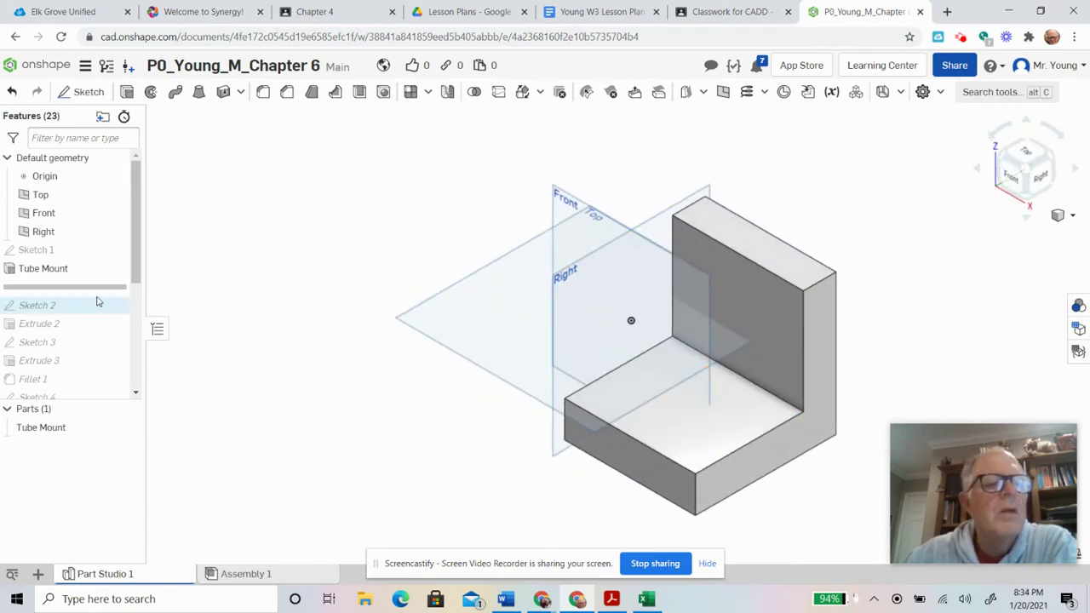
left_click_drag(85, 294, 86, 319)
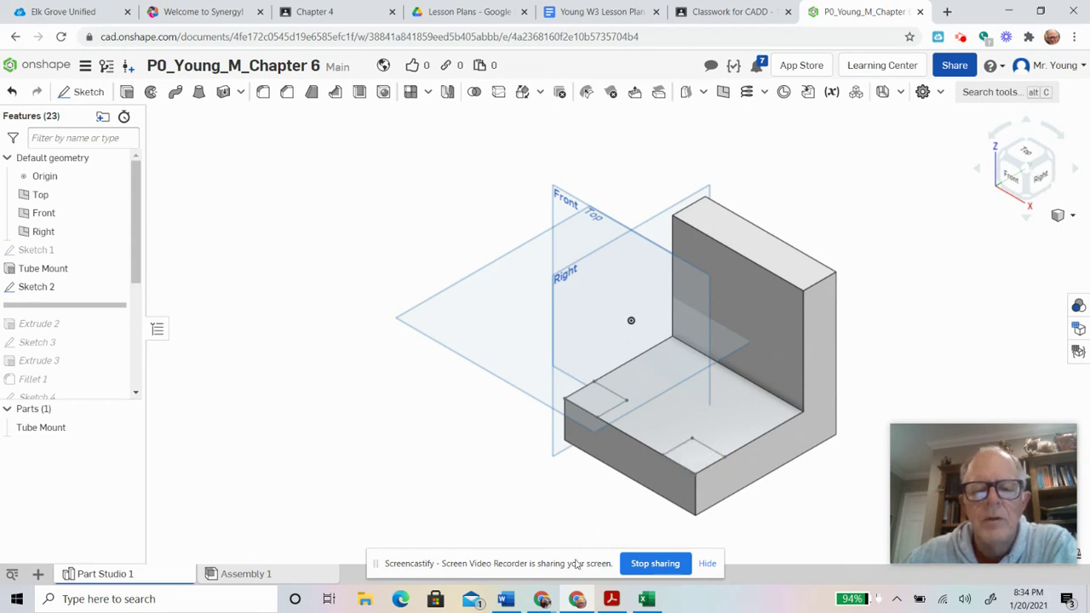
left_click(611, 599)
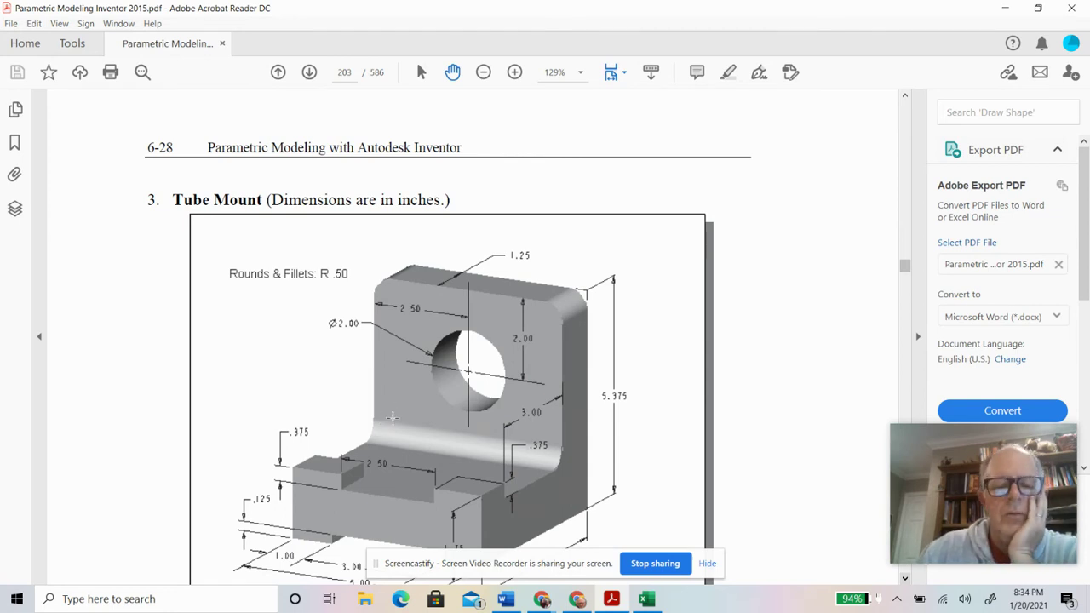
Minimise the Acrobat drawing and return to the Onshape Part Studio
left_click(614, 599)
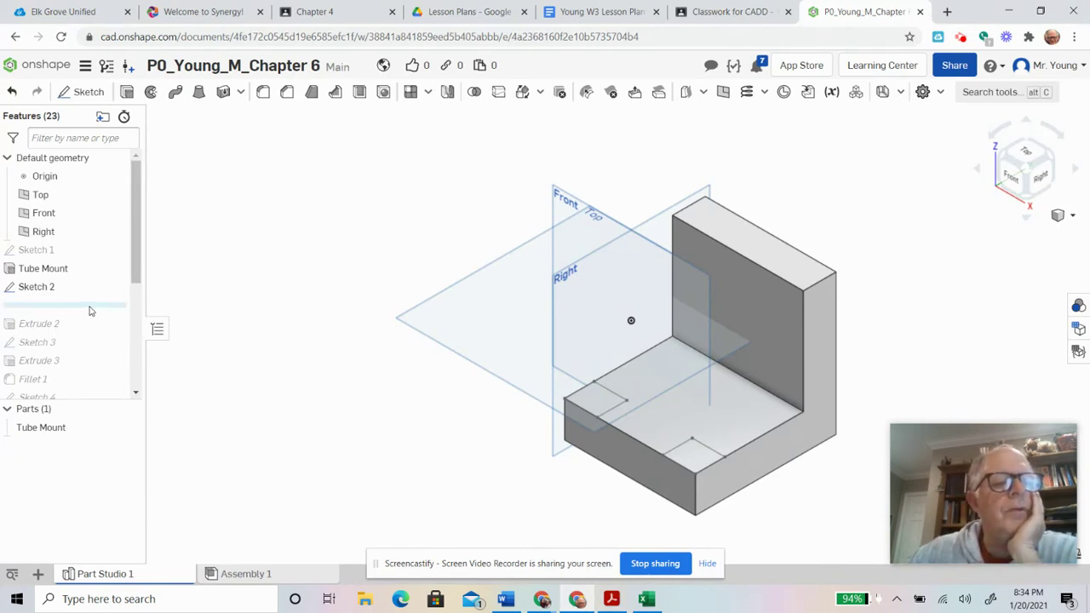
Roll forward to Extrude 2 and try the pad extrusion as New parts
left_click_drag(90, 328, 91, 334)
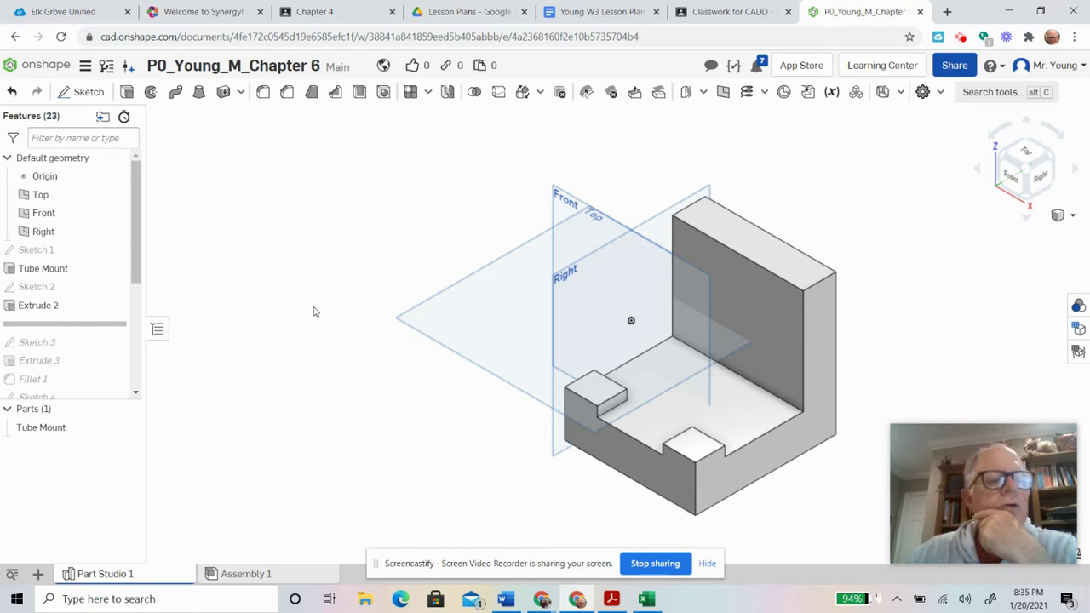
left_click(58, 308)
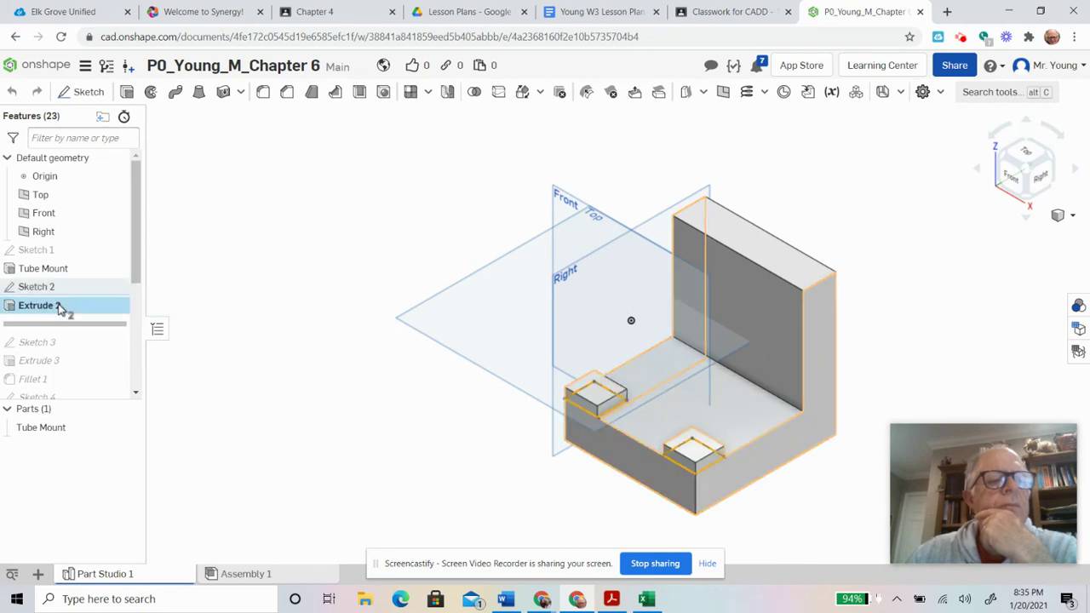
double_click(59, 308)
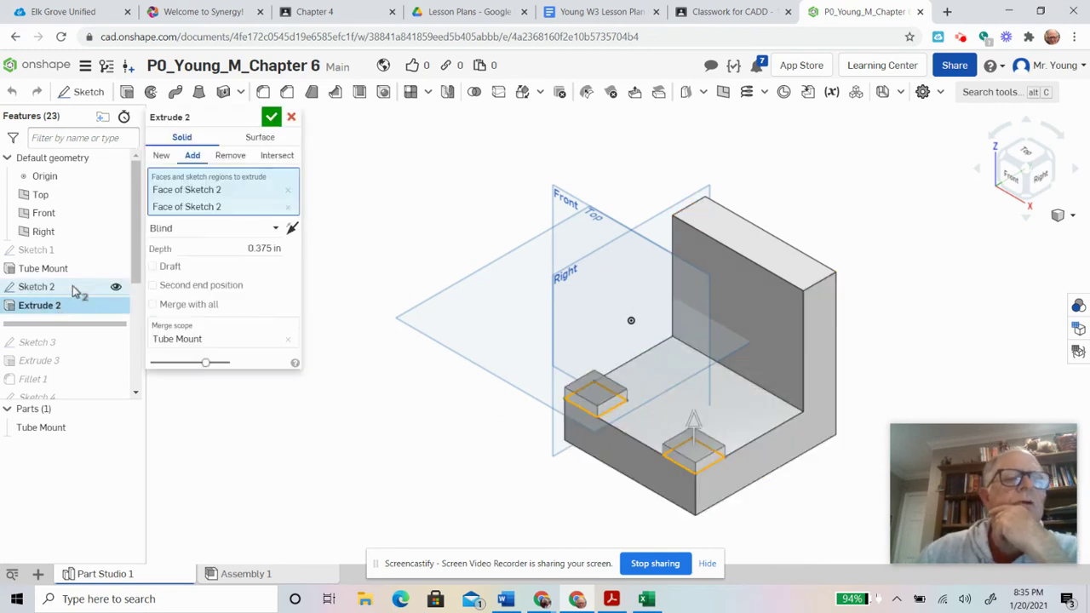
left_click(162, 157)
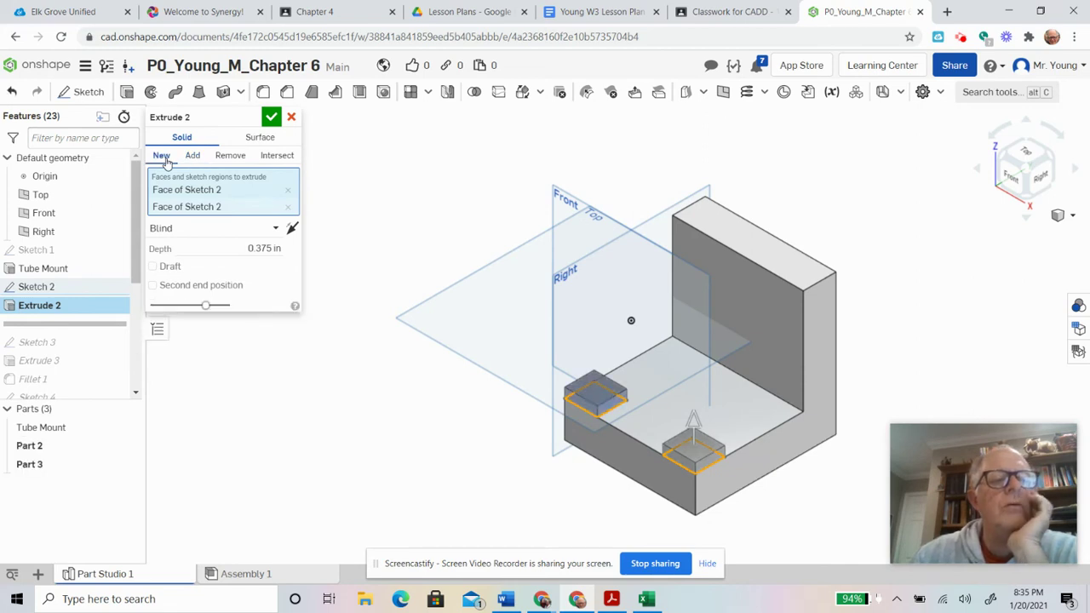
left_click(272, 119)
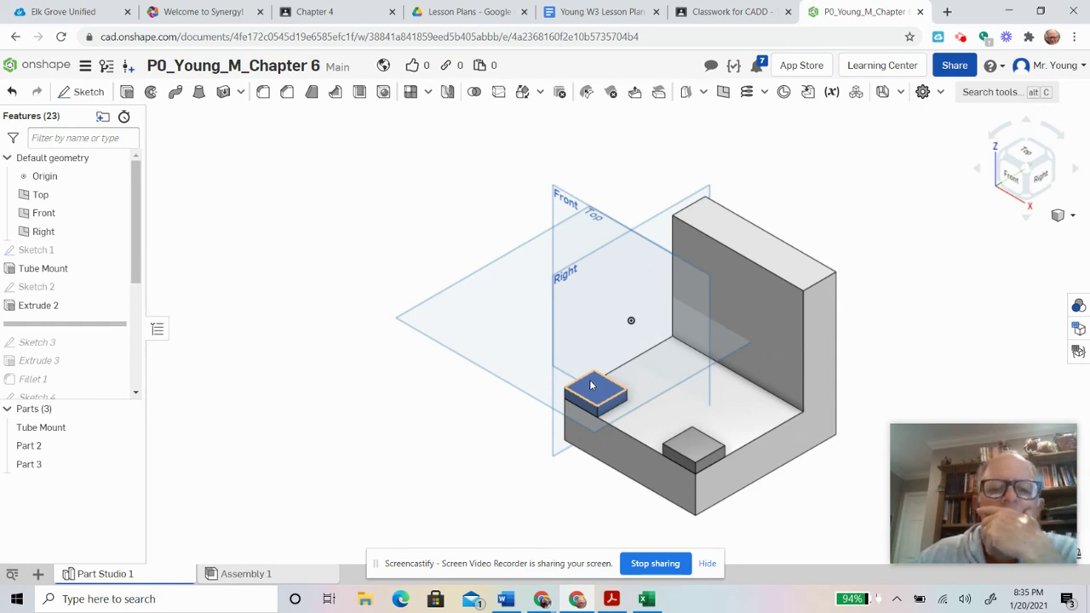
scroll(605, 438, "up", 5)
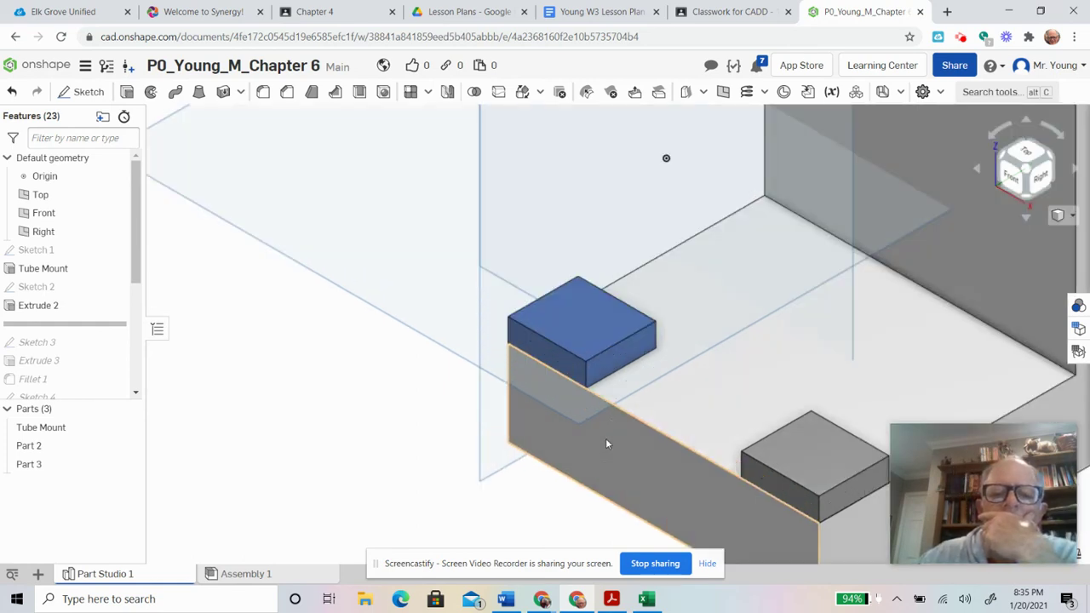
Change the Extrude 2 pads to Add, merged into the Tube Mount body
double_click(47, 308)
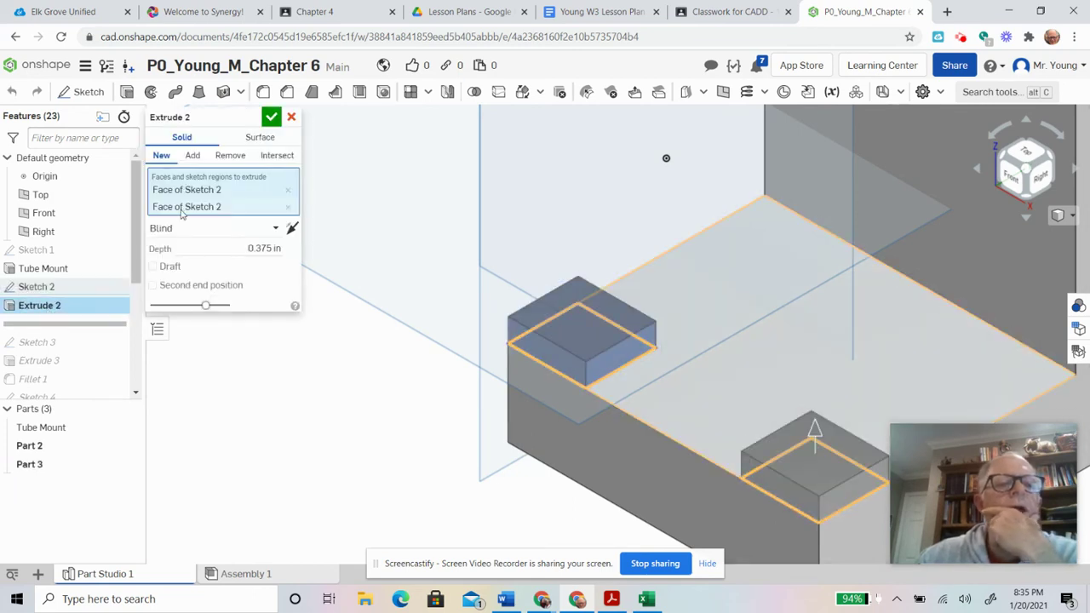
left_click(192, 155)
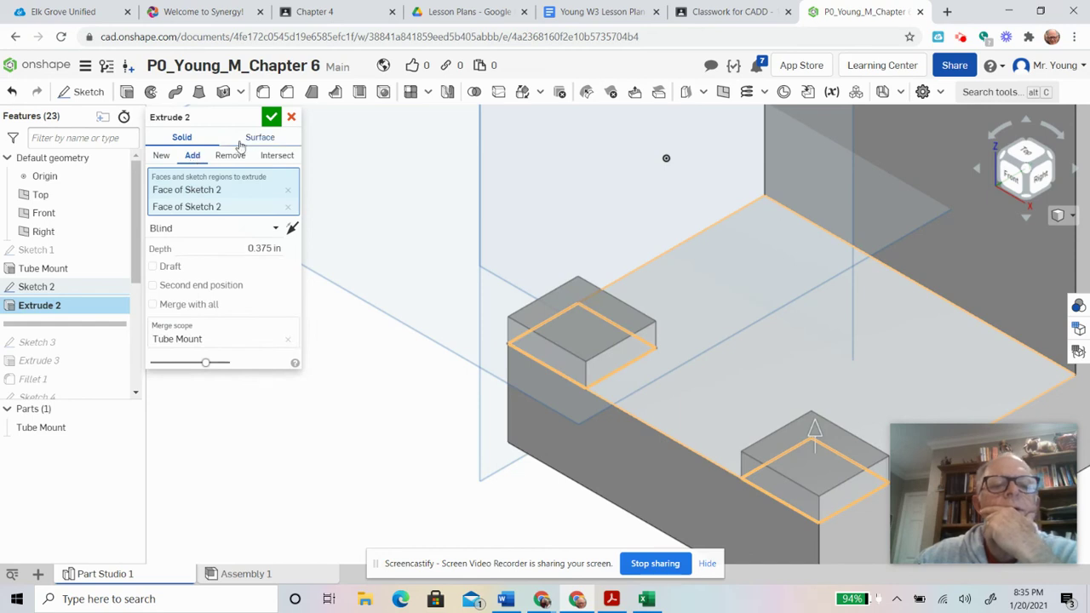
left_click(270, 118)
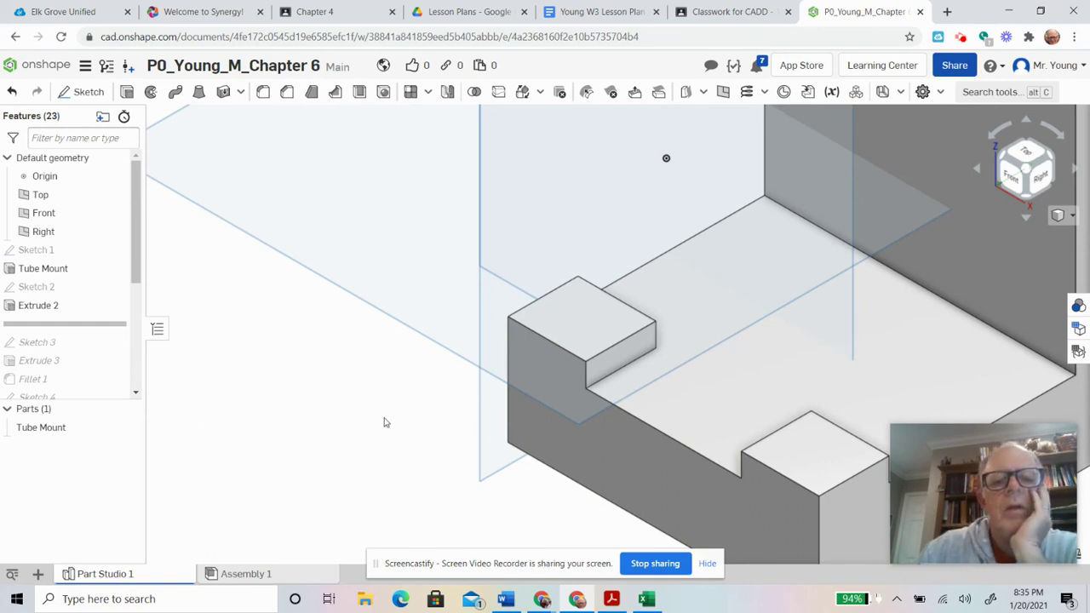
scroll(469, 422, "down", 3)
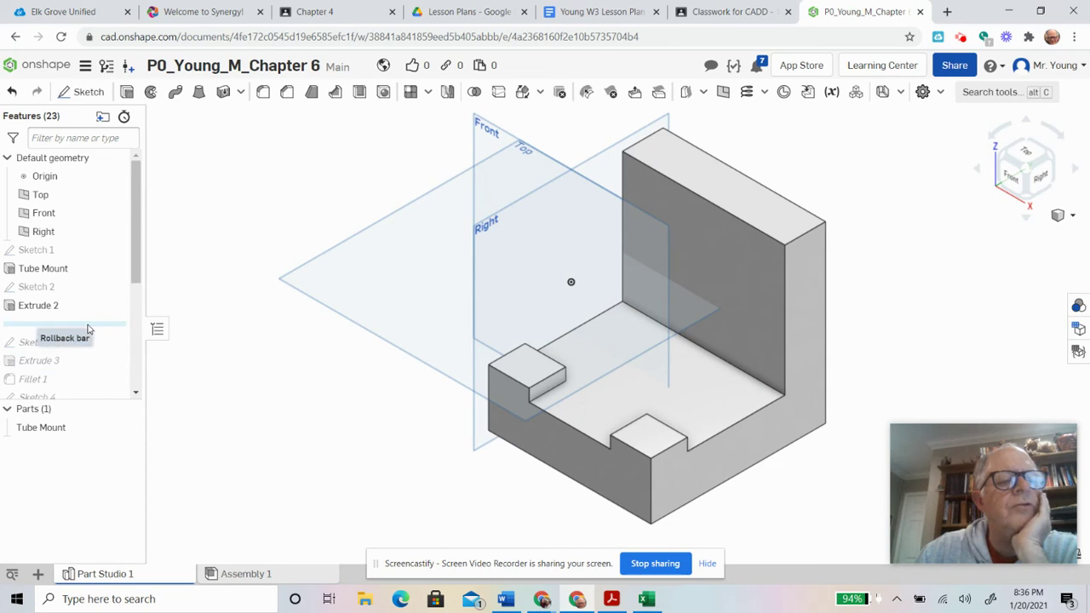
Roll forward through Sketch 3 and the Extrude 3 bottom slot, checking the underside
left_click_drag(88, 330, 89, 350)
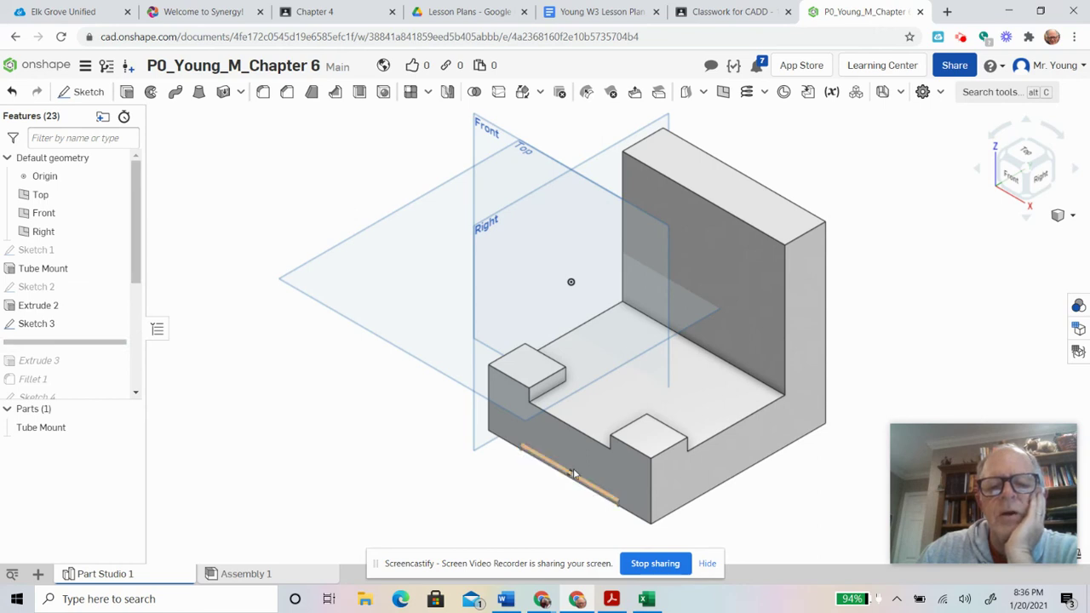
mouse_move(59, 343)
left_mouse_down()
mouse_move(73, 353)
mouse_move(73, 366)
mouse_move(64, 361)
left_mouse_up()
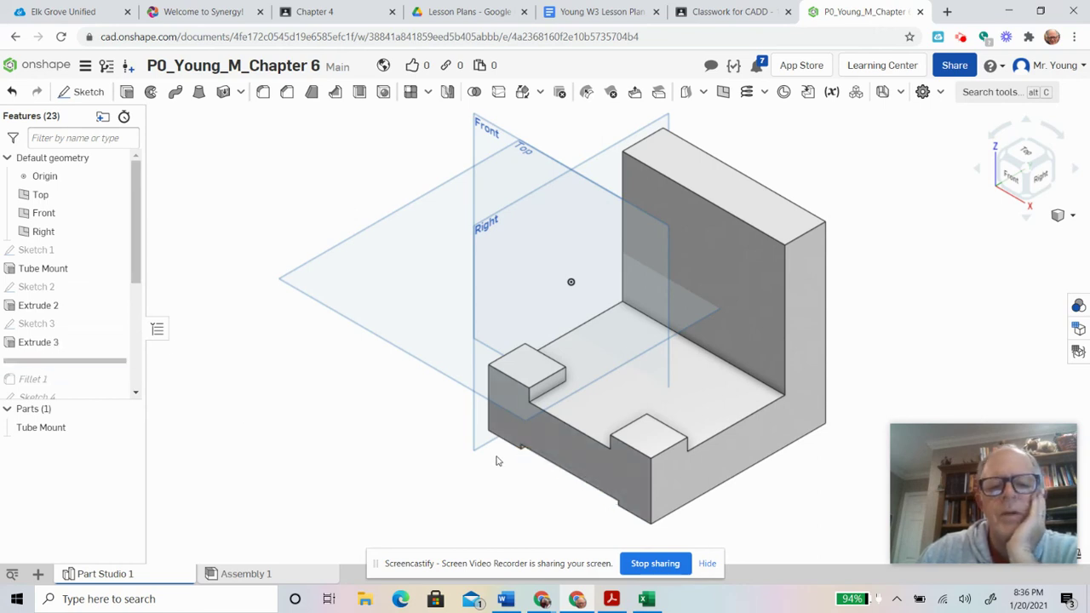
right_click_drag(500, 479, 494, 457)
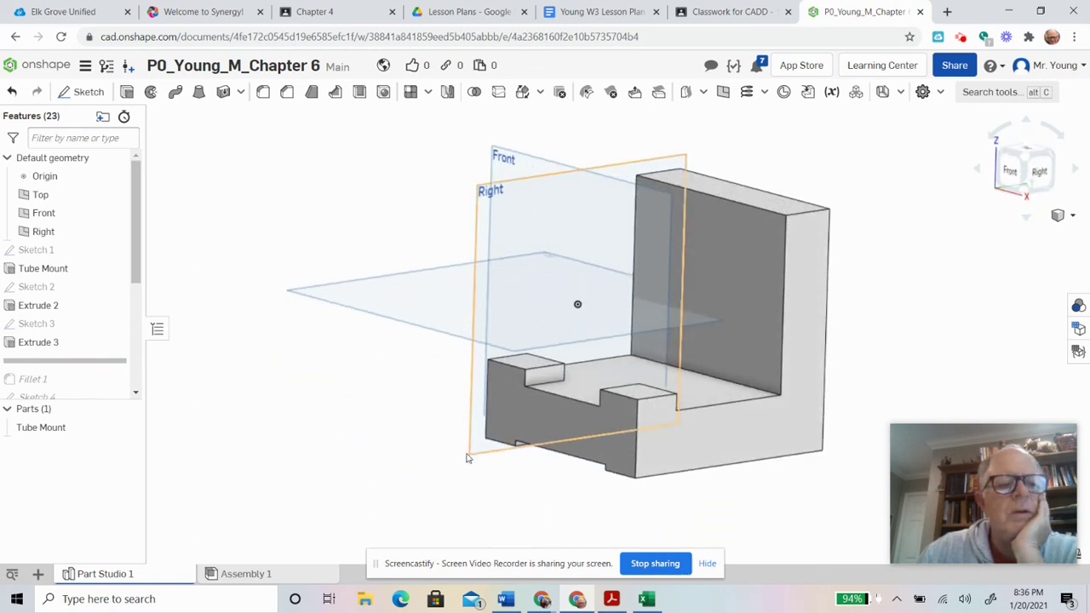
Roll forward to include the Fillet 1 rounds, then show the Tube Mount drawing PDF
left_click(136, 394)
left_click(136, 395)
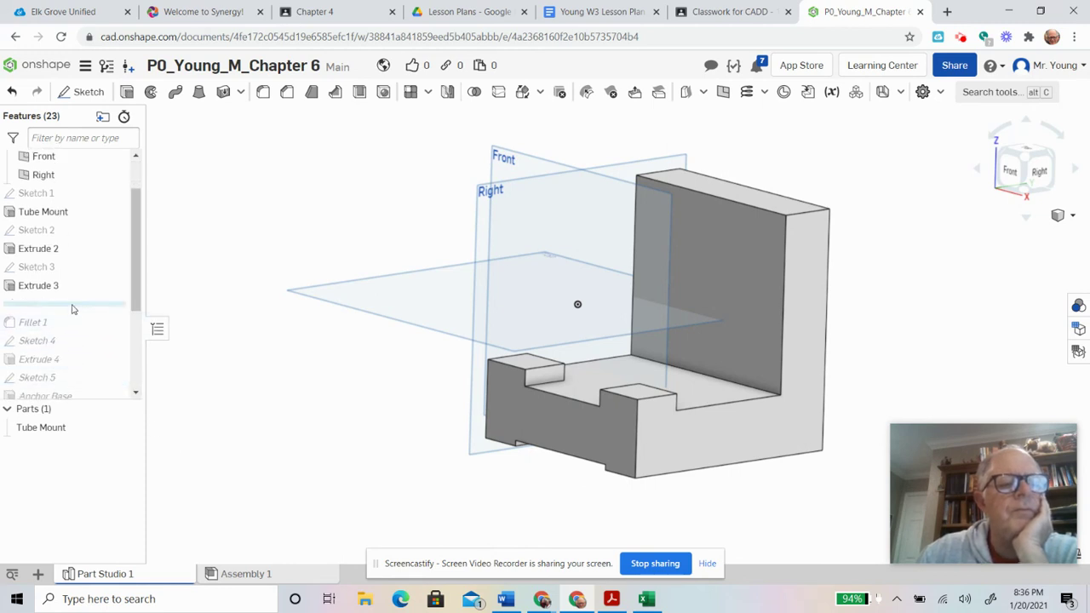
left_click_drag(72, 309, 73, 332)
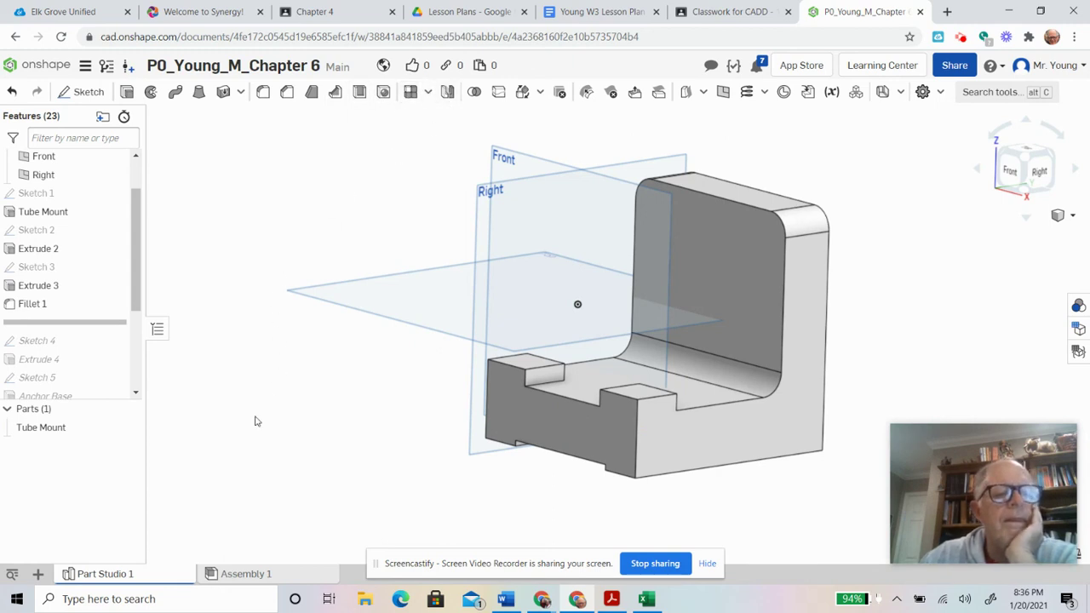
left_click(611, 599)
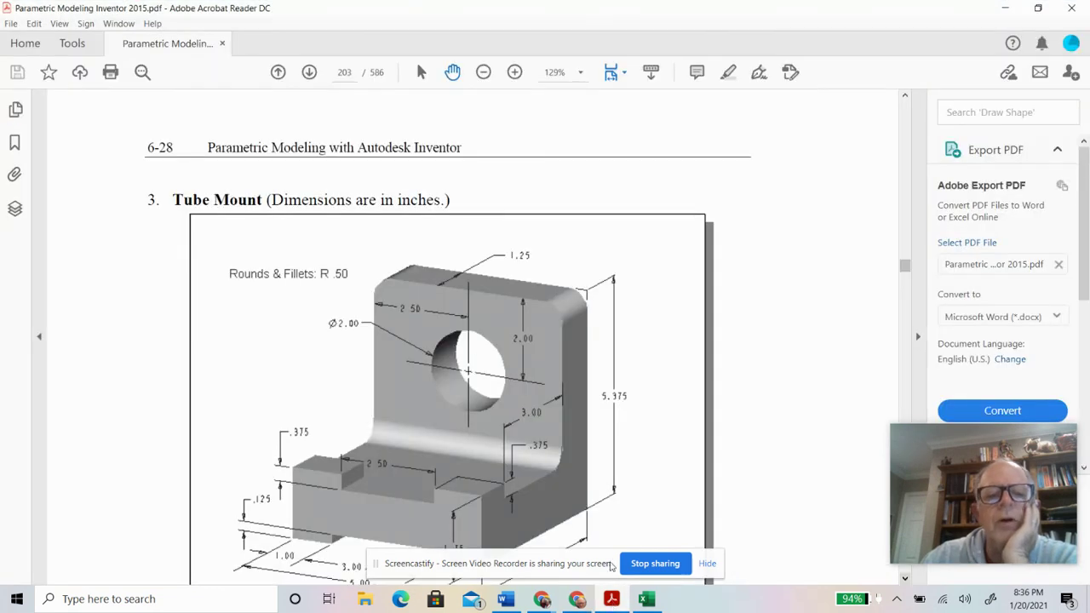
Scroll down the Tube Mount drawing to check dimensions and R .50 rounds, then return to Onshape
scroll(654, 472, "down", 1)
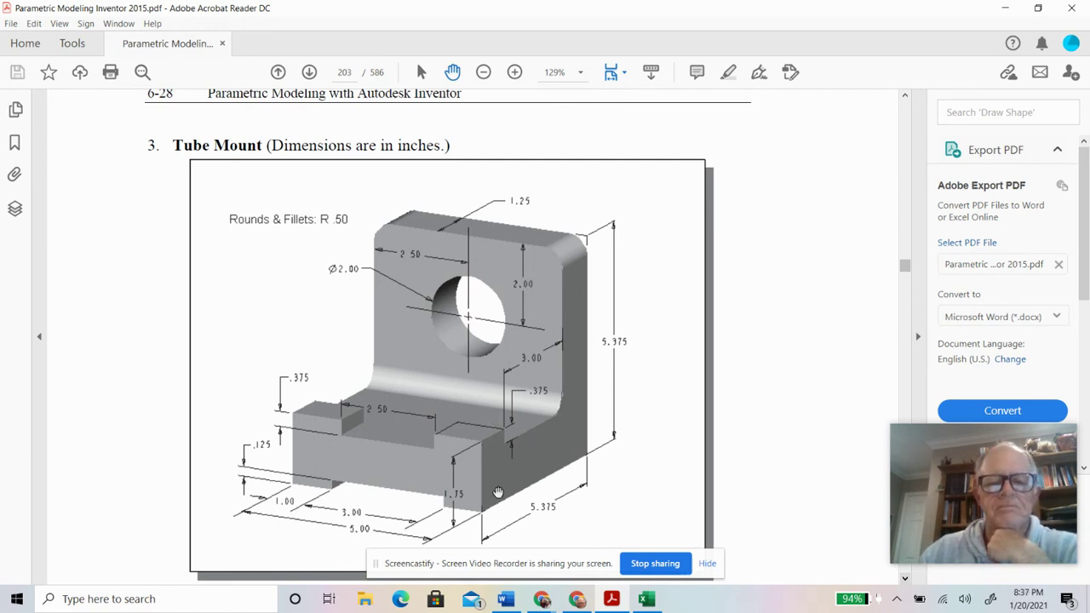
left_click(611, 599)
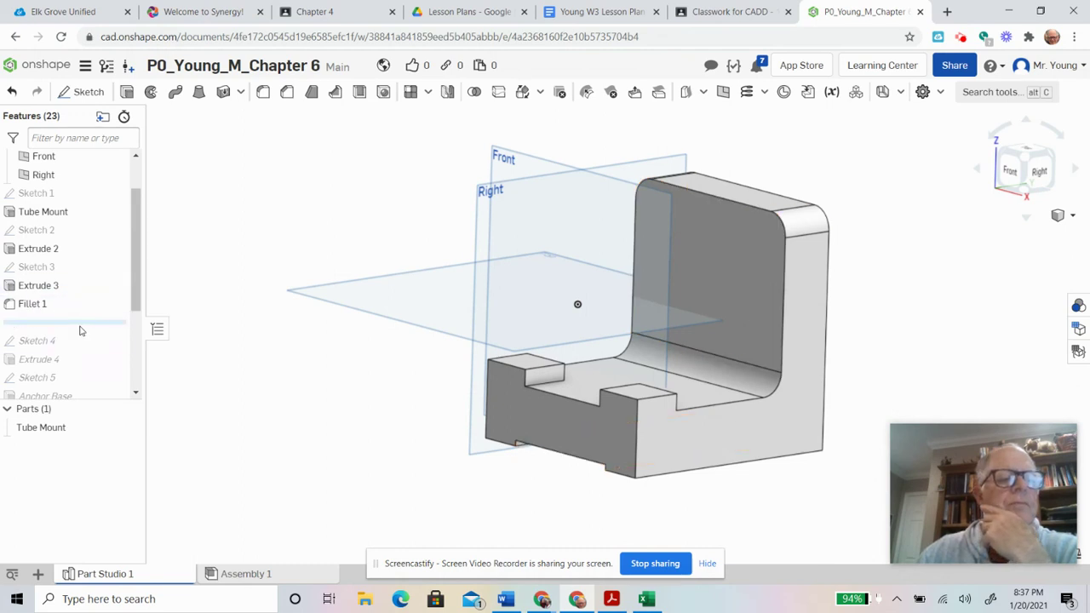
Roll forward to Extrude 4 to cut the 2.00 through-hole, then show the part in isometric
left_click_drag(77, 327, 79, 365)
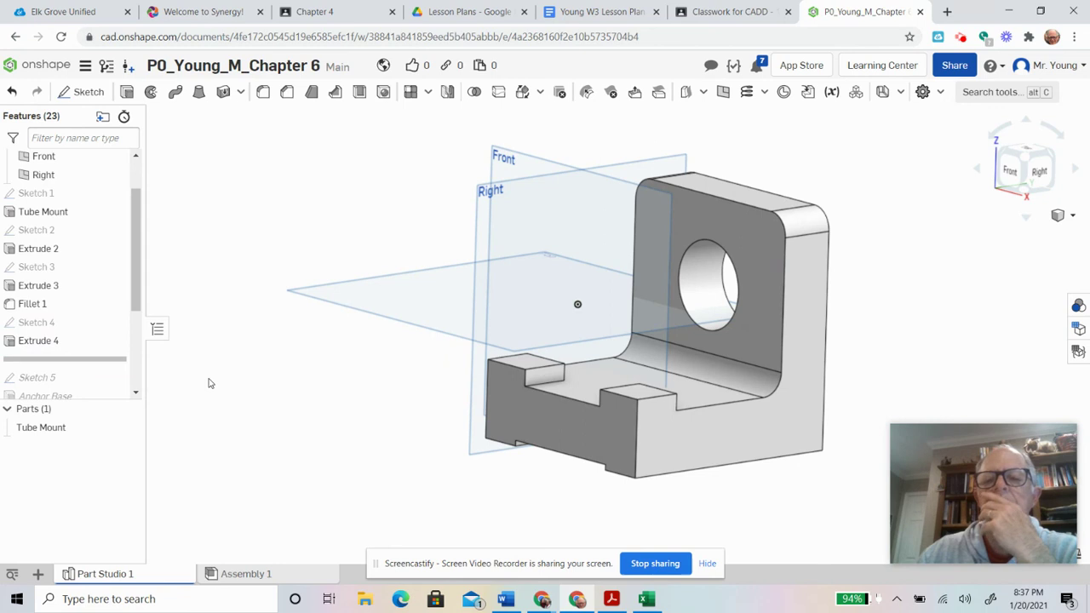
right_click(294, 358)
left_click(320, 412)
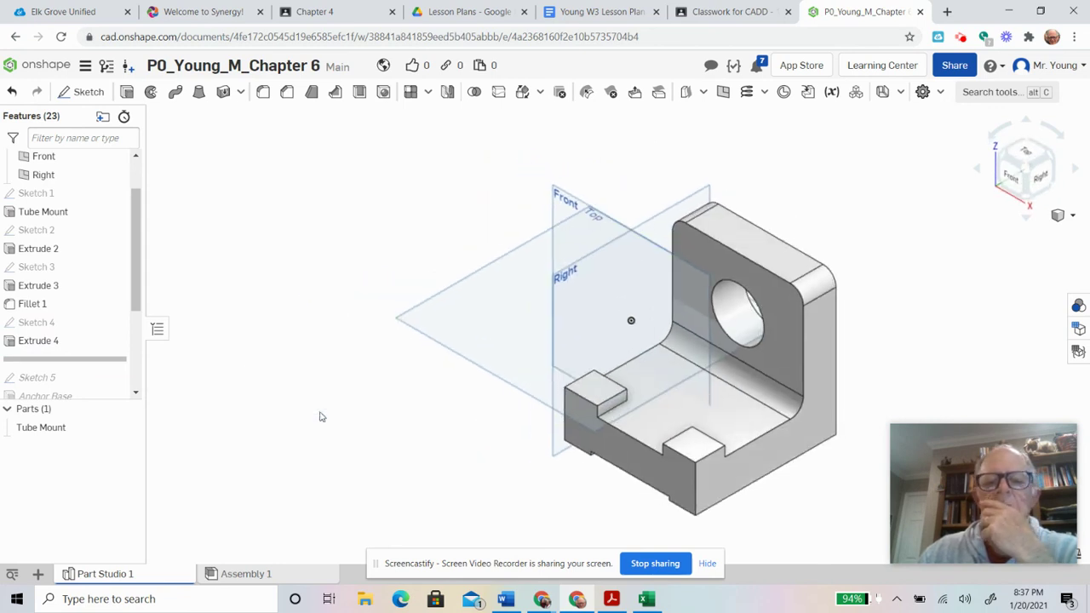